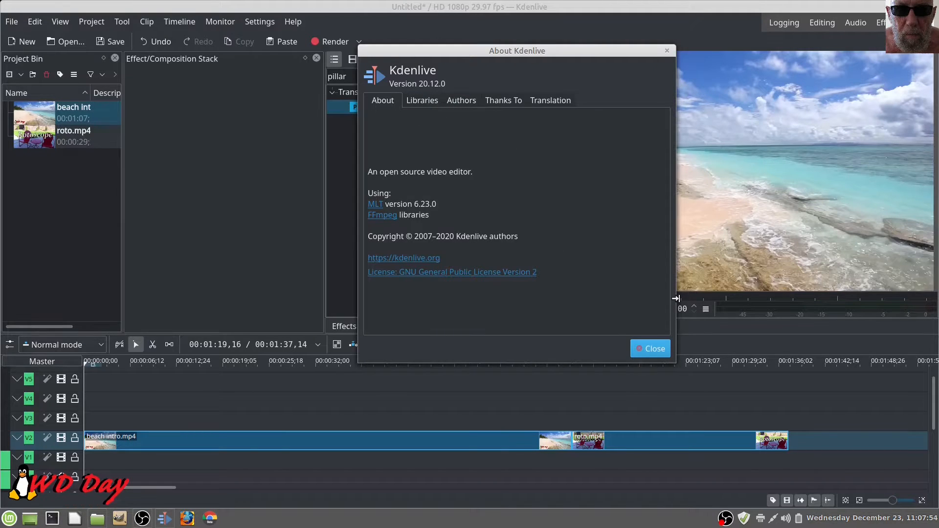
# - Close the About window, clear the effect search and look through the full effects list down to Transform, Distort and Perspective
pyautogui.click(650, 349)
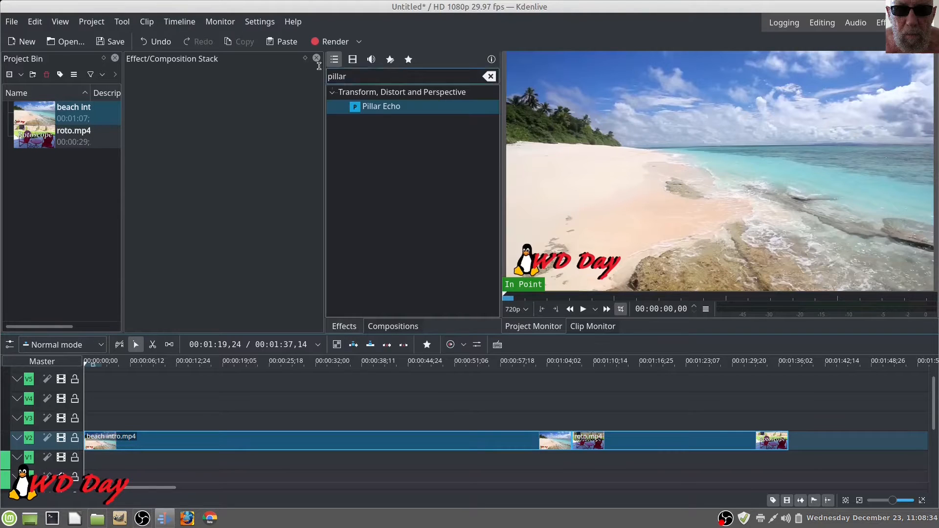
pyautogui.click(357, 109)
pyautogui.click(489, 76)
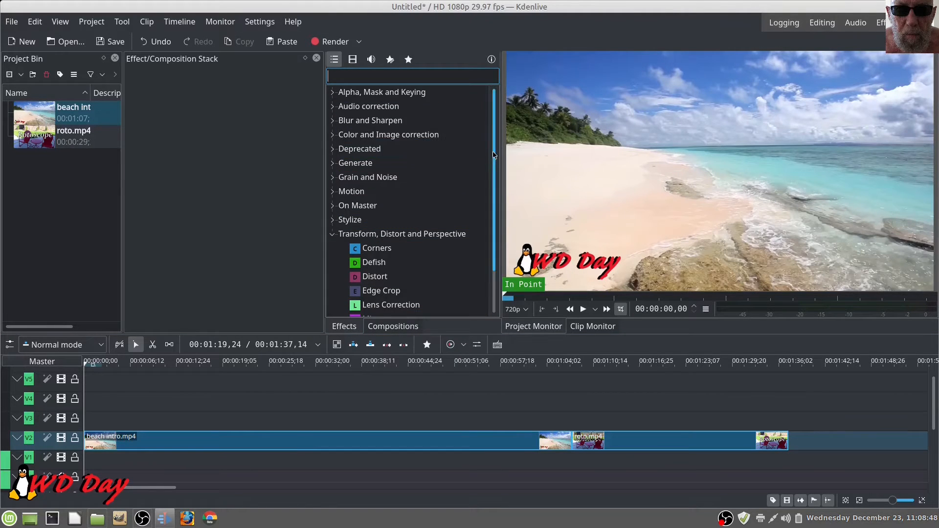
pyautogui.moveTo(496, 155); pyautogui.dragTo(499, 232)
pyautogui.click(343, 184)
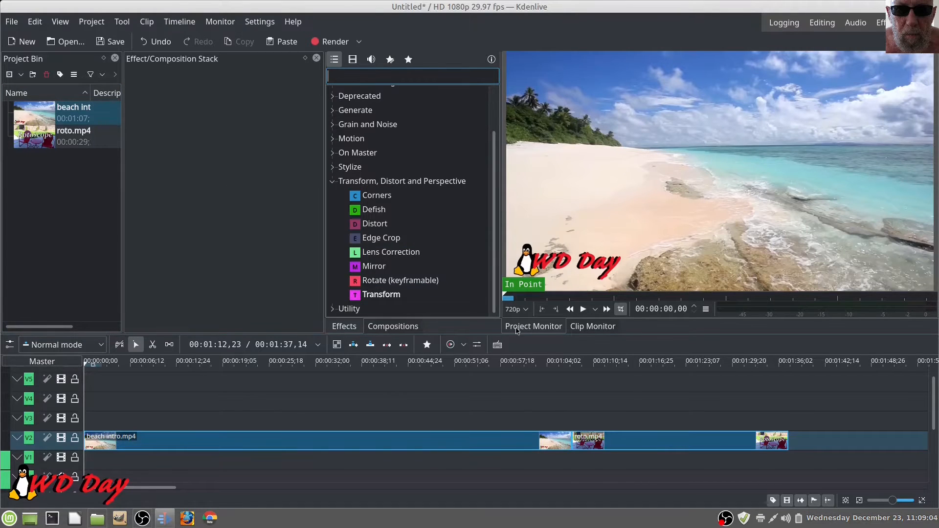
# - Place the playhead at 00:01:09,11, find the Pillar Echo effect by searching for "pillar" and apply it to the roto.mp4 clip
pyautogui.click(586, 367)
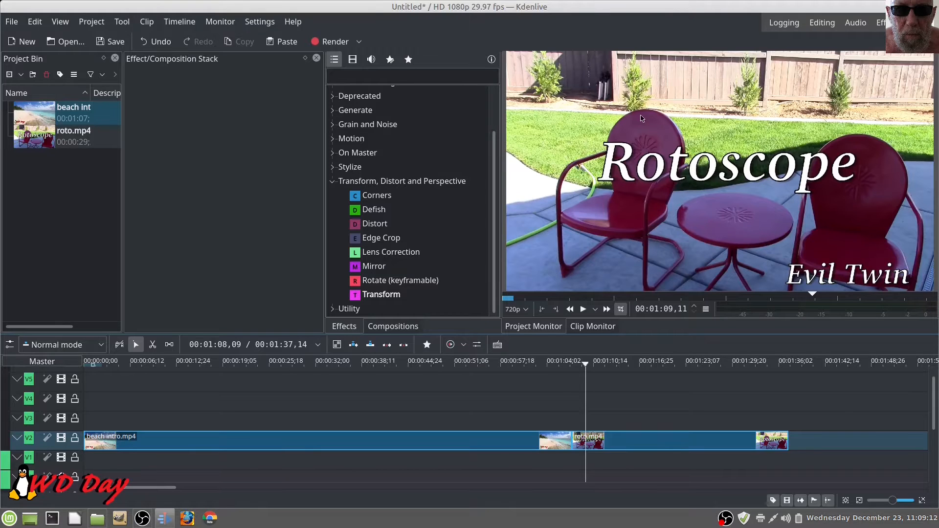
pyautogui.click(481, 95)
pyautogui.click(345, 77)
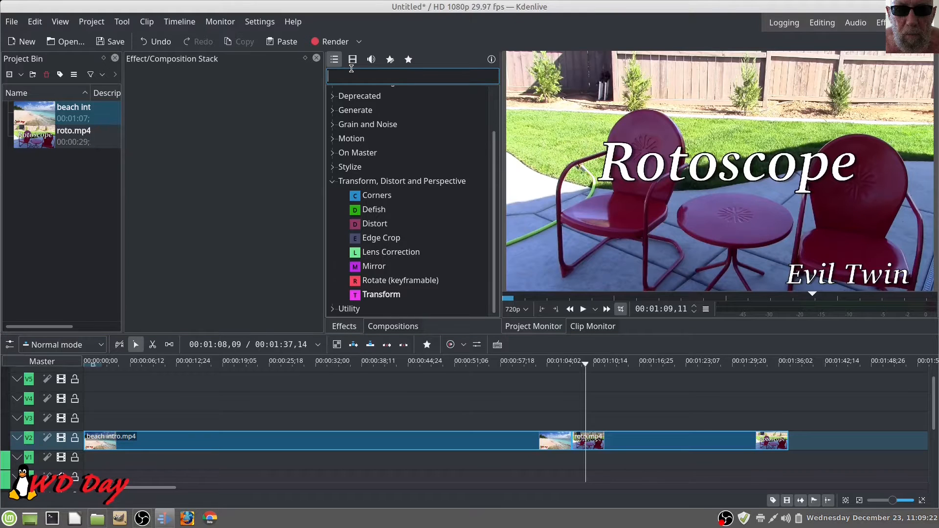
pyautogui.write('pillar')
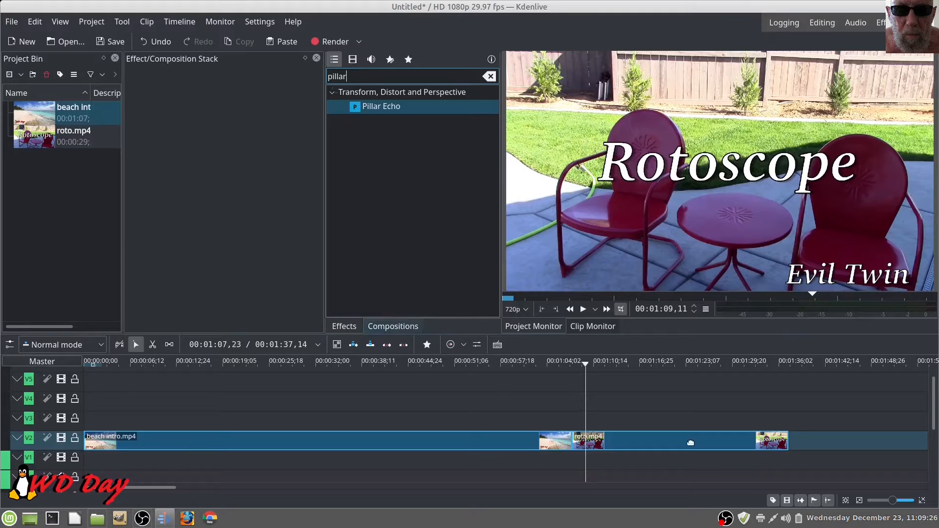
pyautogui.click(634, 442)
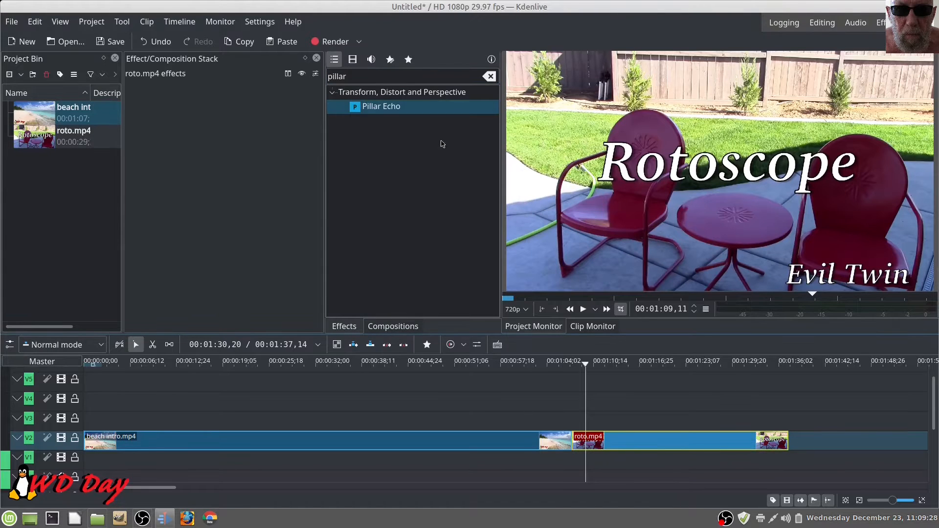
pyautogui.click(425, 109)
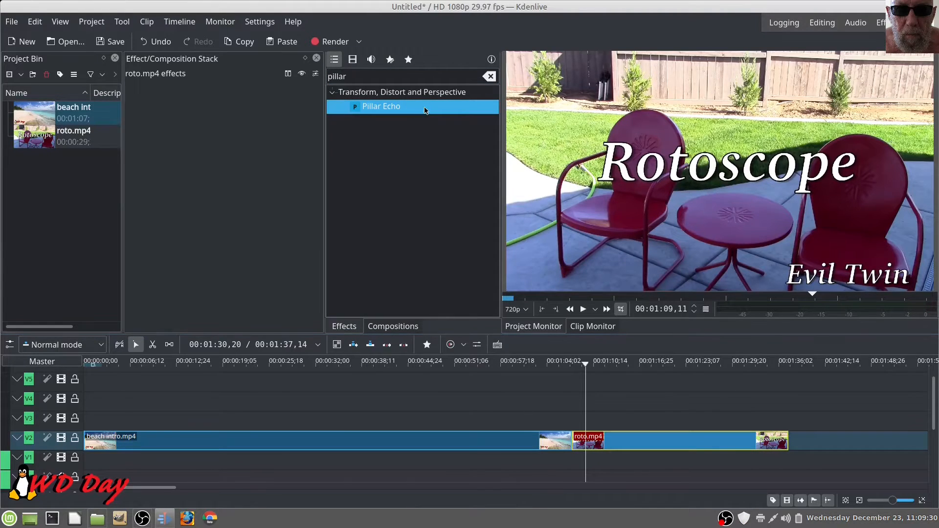
pyautogui.doubleClick(425, 109)
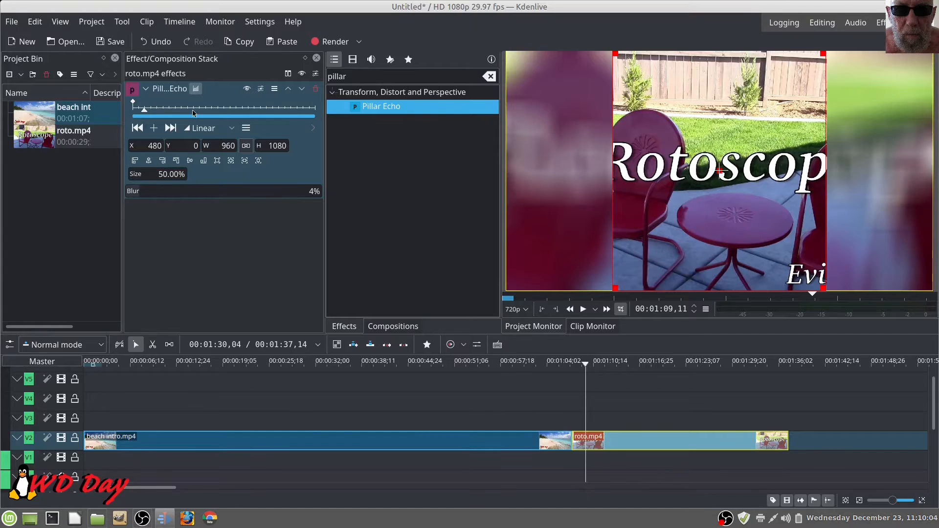
# - Set the Pillar Echo size to 100% at the effect's initial keyframe
pyautogui.click(165, 173)
pyautogui.moveTo(166, 173); pyautogui.dragTo(152, 174)
pyautogui.write('100')
pyautogui.press('Return')
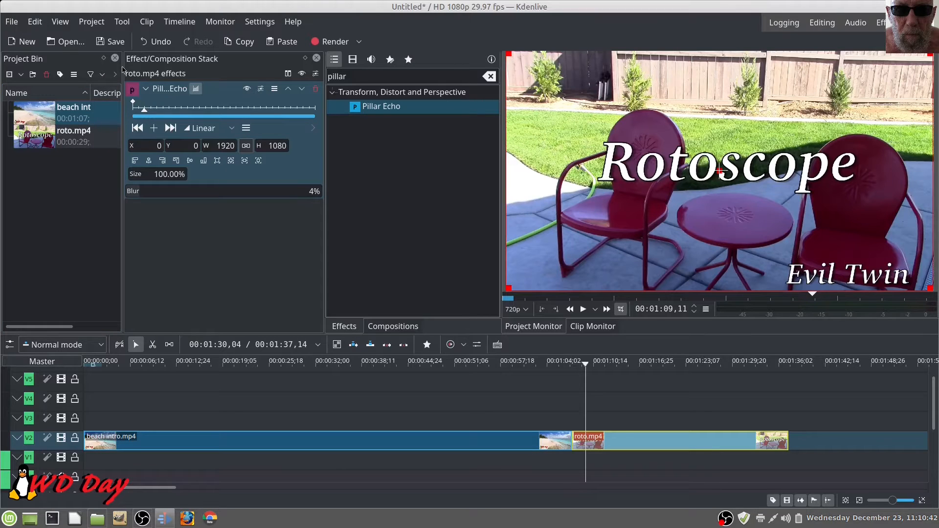
# - Add a Pillar Echo keyframe at 00:01:09,11 and set its size to 80%
pyautogui.click(154, 129)
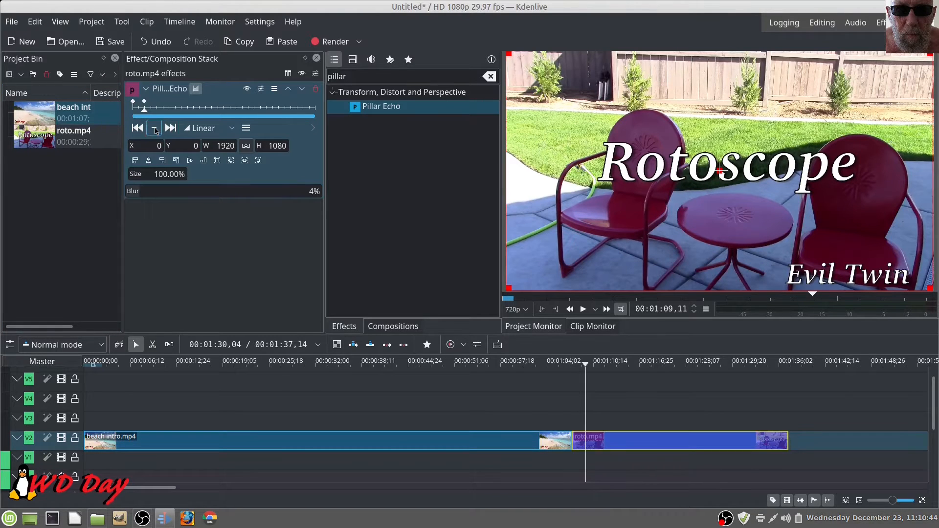
pyautogui.doubleClick(166, 174)
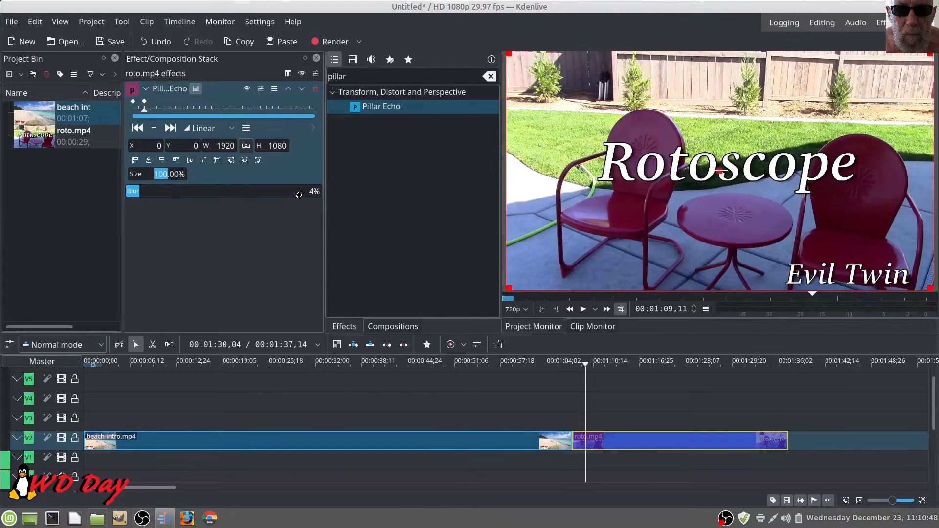
pyautogui.write('8')
pyautogui.press('Return')
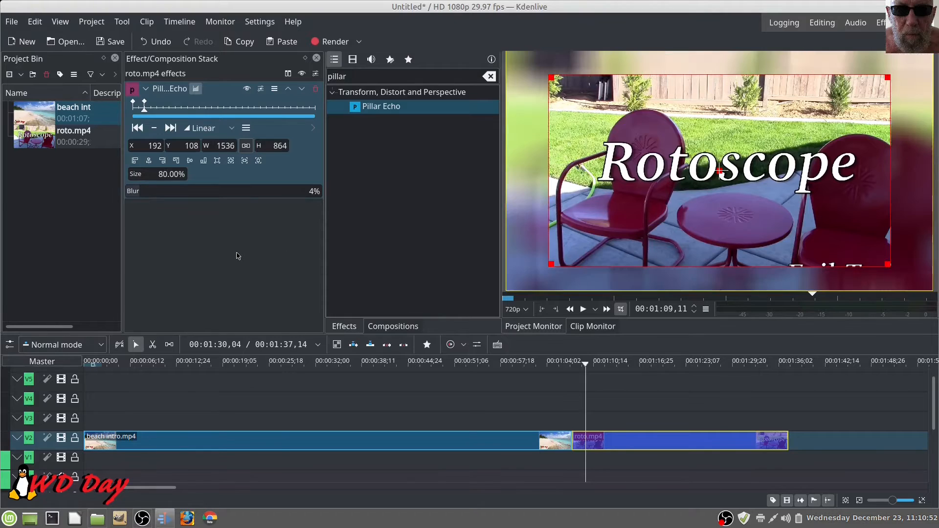
# - Play the roto.mp4 clip from its start to preview the shrinking frame, stopping at 00:01:10,18
pyautogui.click(573, 365)
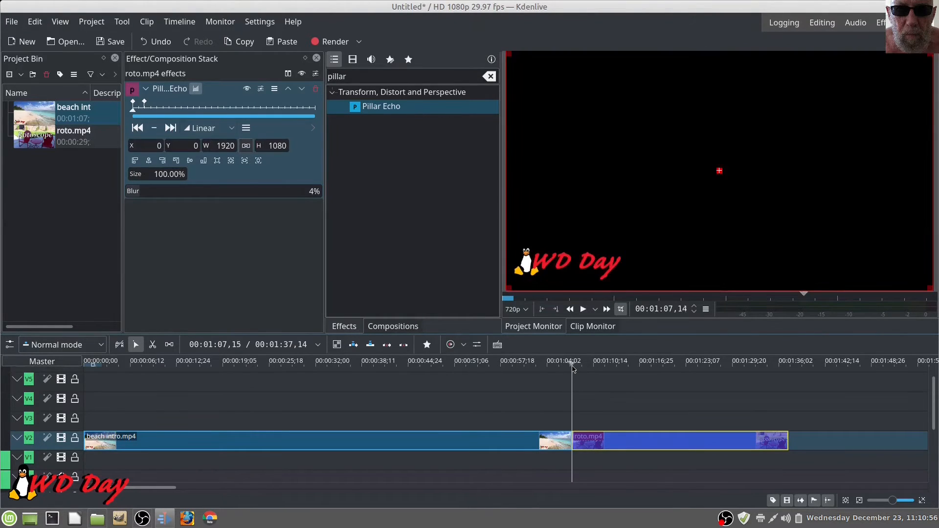
pyautogui.moveTo(573, 366); pyautogui.dragTo(572, 366)
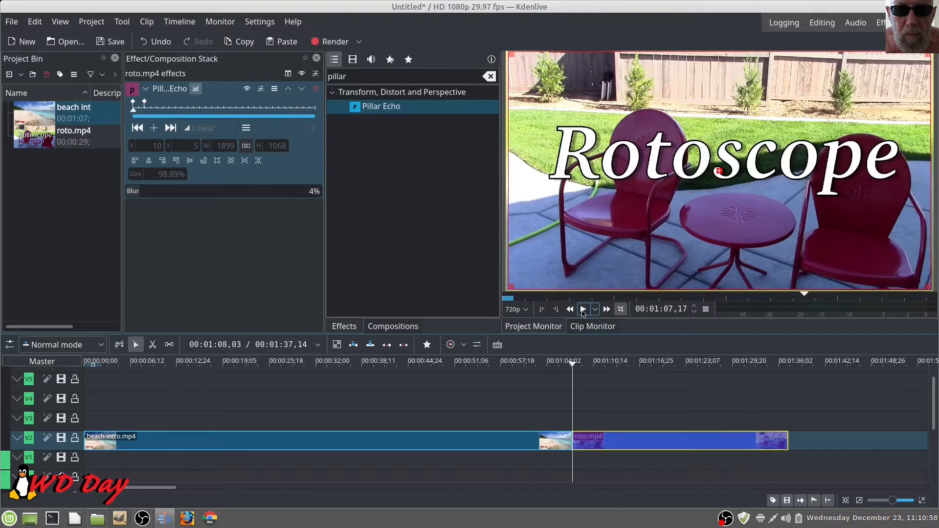
pyautogui.click(584, 309)
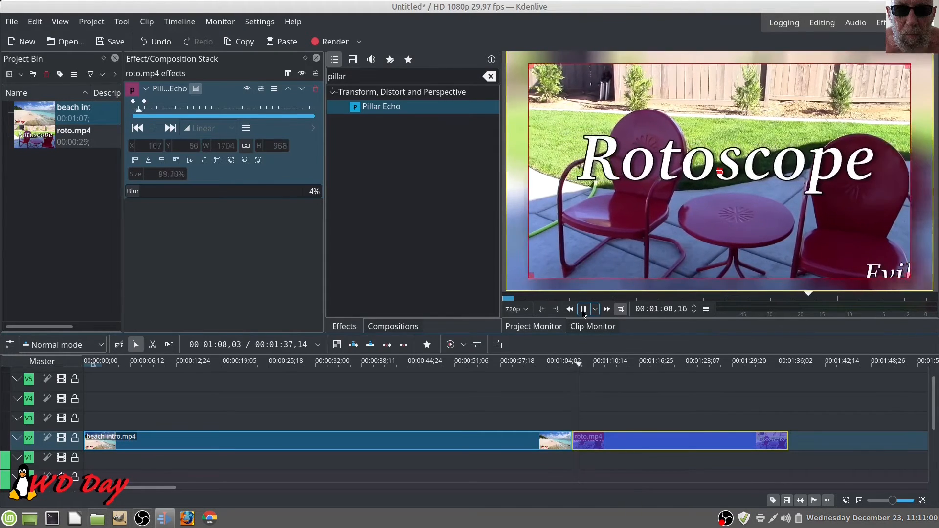
pyautogui.click(584, 311)
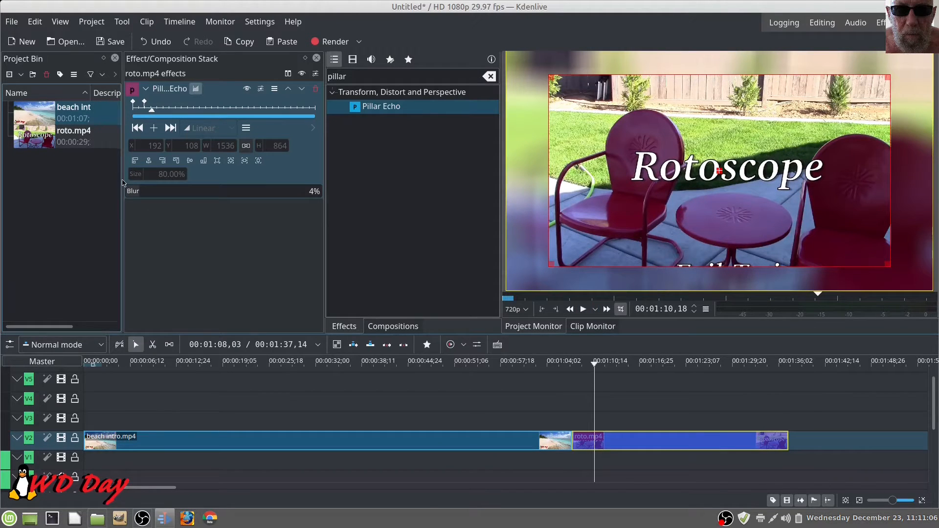
# - Add a Pillar Echo keyframe at 00:01:10,18 and set its size to 100%
pyautogui.click(154, 128)
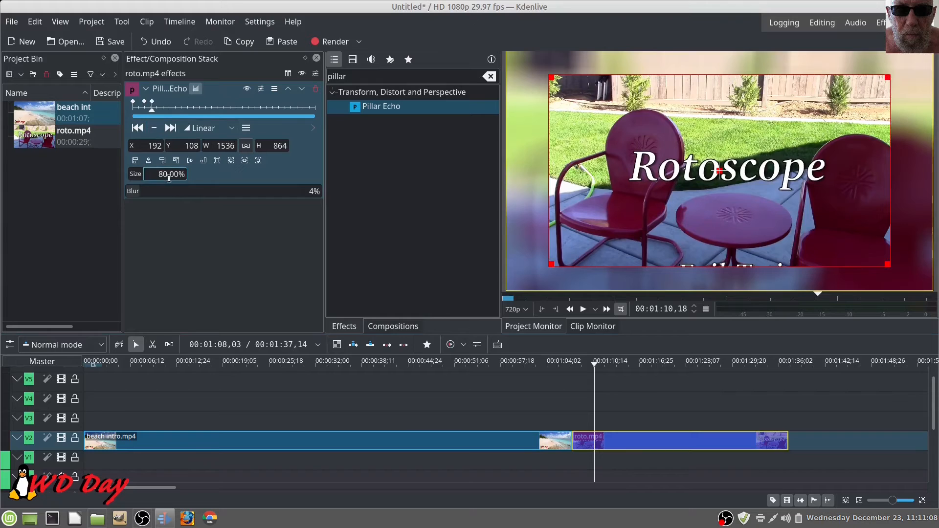
pyautogui.moveTo(166, 174); pyautogui.dragTo(156, 174)
pyautogui.write('10')
pyautogui.press('Return')
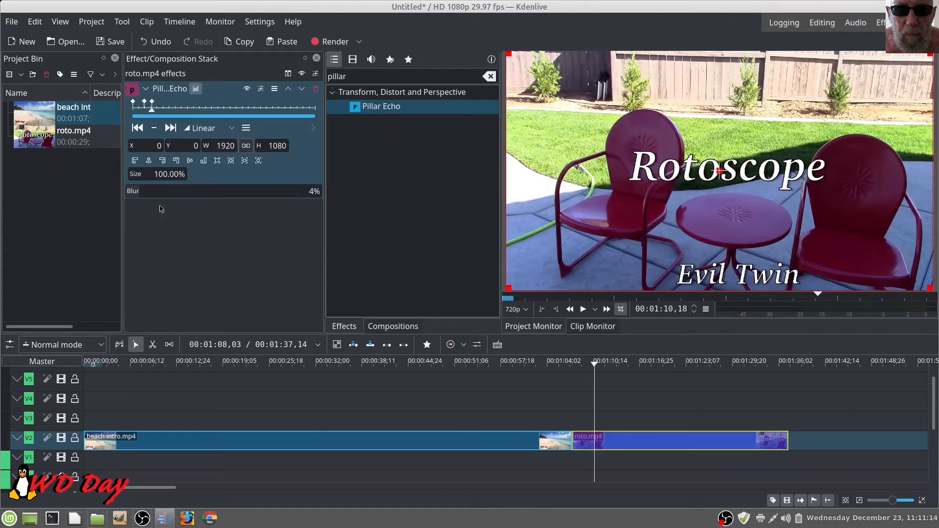
# - Add a Pillar Echo keyframe at 00:01:23,20 and set its size to 50%
pyautogui.moveTo(152, 112); pyautogui.dragTo(232, 115)
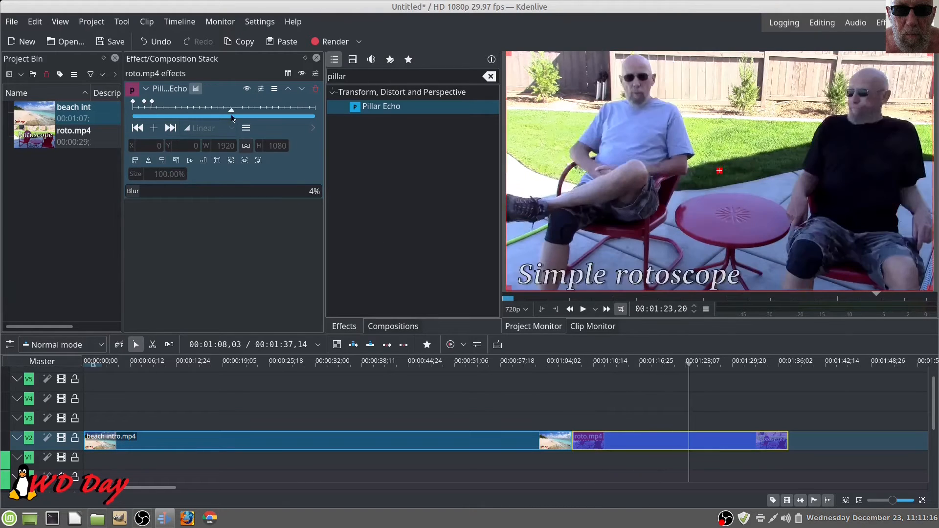
pyautogui.click(155, 130)
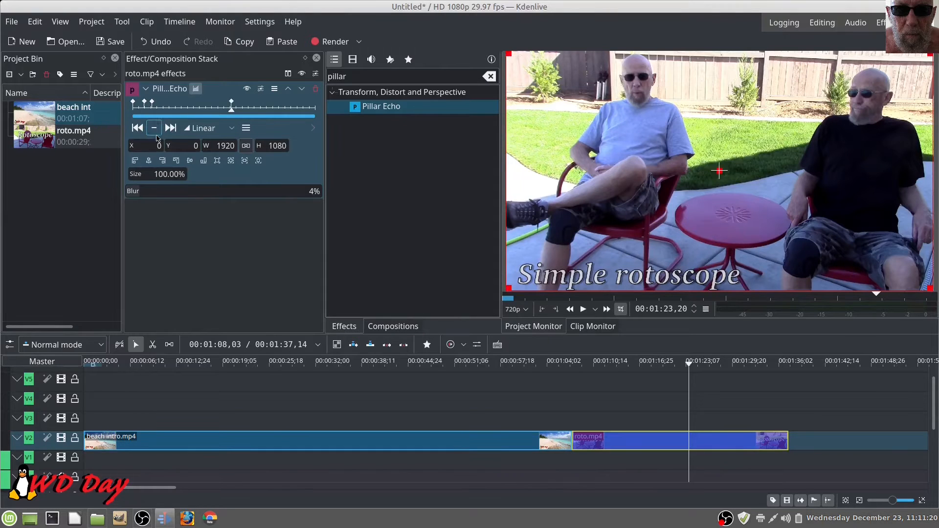
pyautogui.moveTo(166, 174); pyautogui.dragTo(146, 174)
pyautogui.write('50')
pyautogui.press('Return')
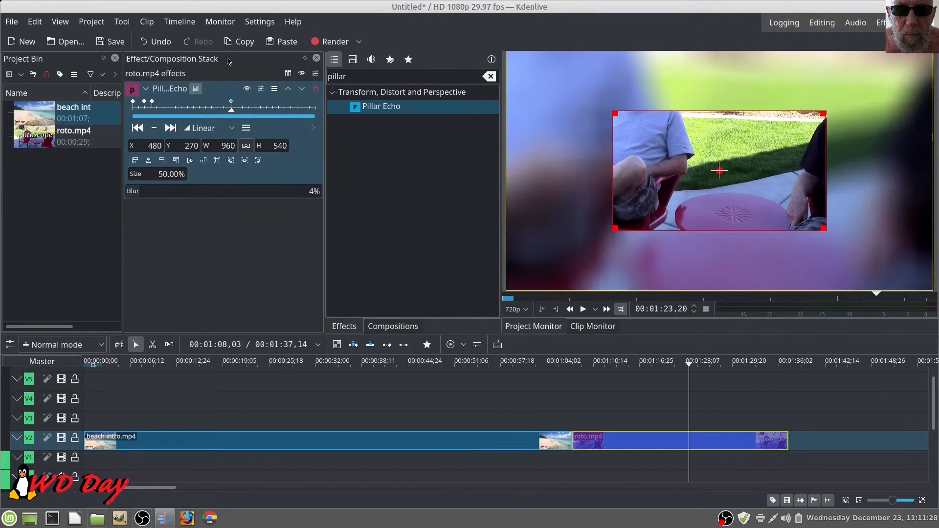
# - Add a Pillar Echo keyframe near the clip's end at 00:01:35,14 and set its size to 100%
pyautogui.moveTo(232, 112); pyautogui.dragTo(303, 111)
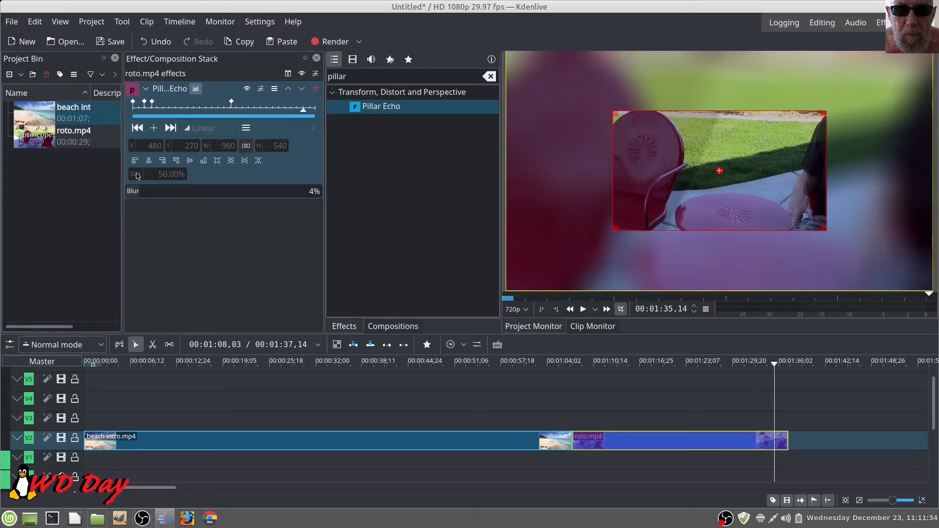
pyautogui.click(154, 129)
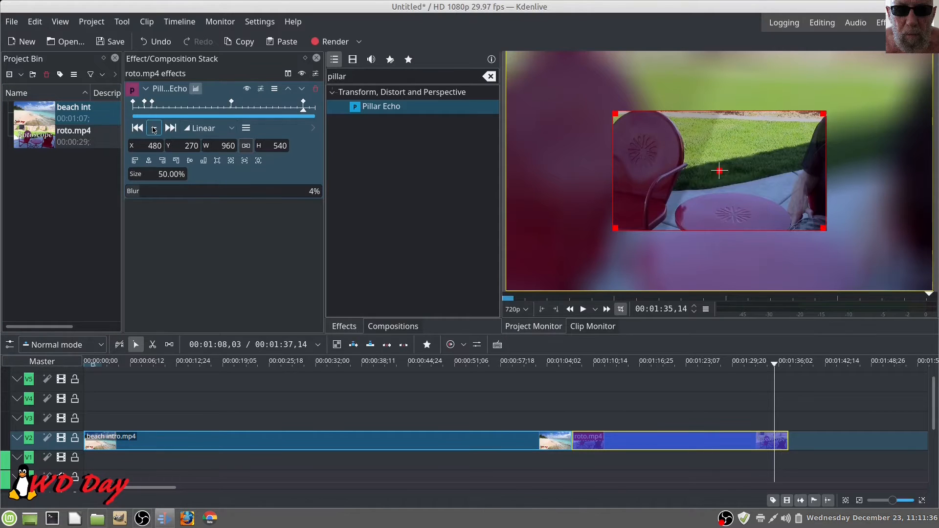
pyautogui.moveTo(168, 173); pyautogui.dragTo(153, 174)
pyautogui.write('100')
pyautogui.press('Return')
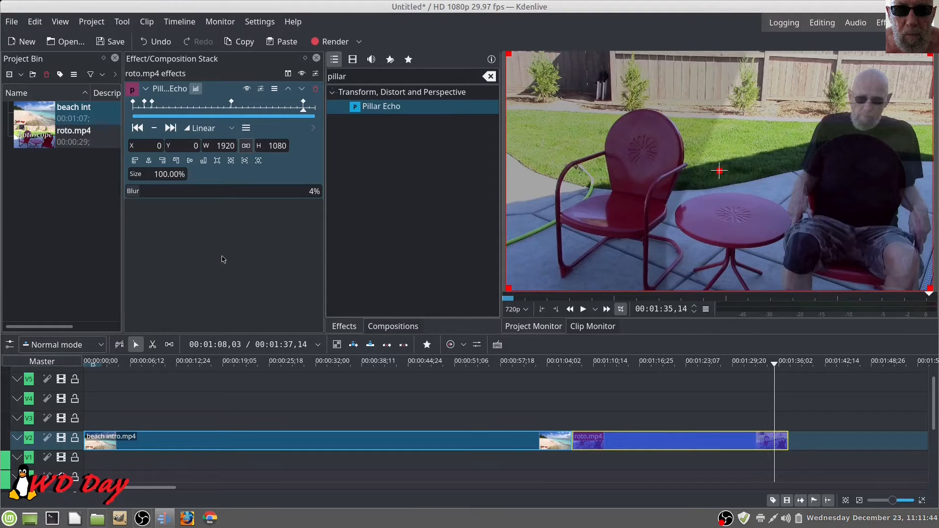
# - Play the roto.mp4 clip through from near its start, and delete the Pillar Echo effect from it
pyautogui.click(575, 368)
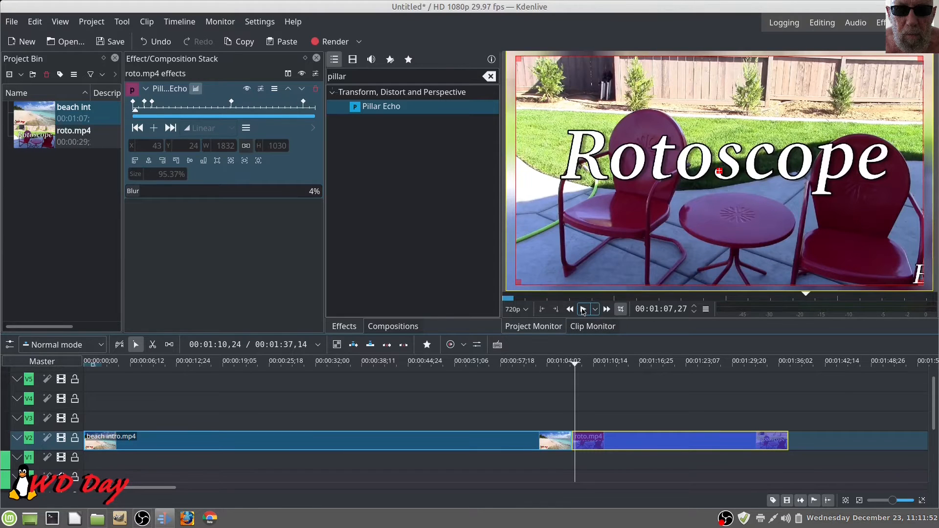
pyautogui.click(583, 309)
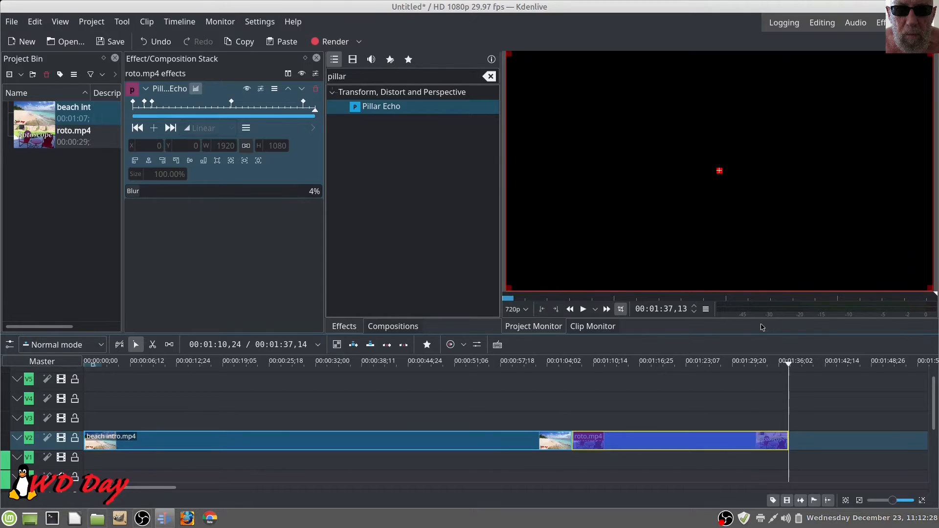
pyautogui.click(313, 90)
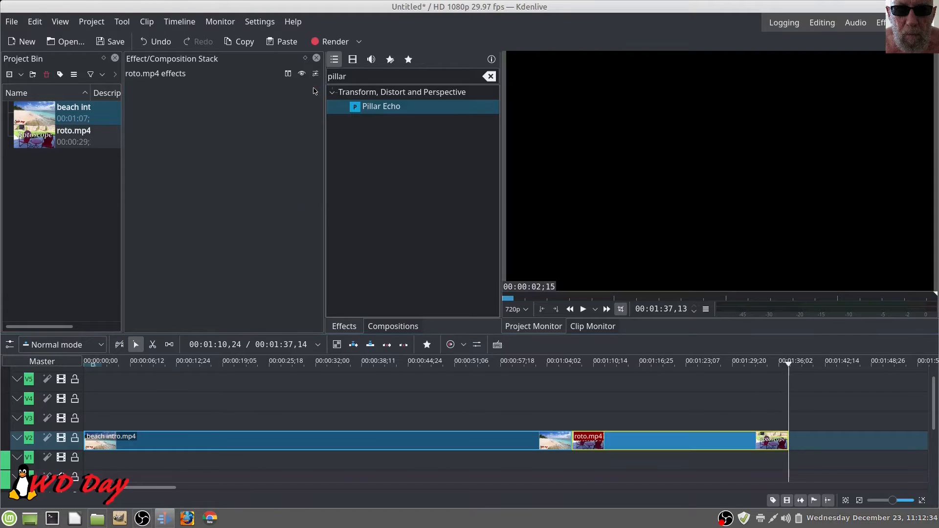
# - Show only the favourite effects without a search filter, expand all their categories and select Motion Tracker
pyautogui.click(413, 59)
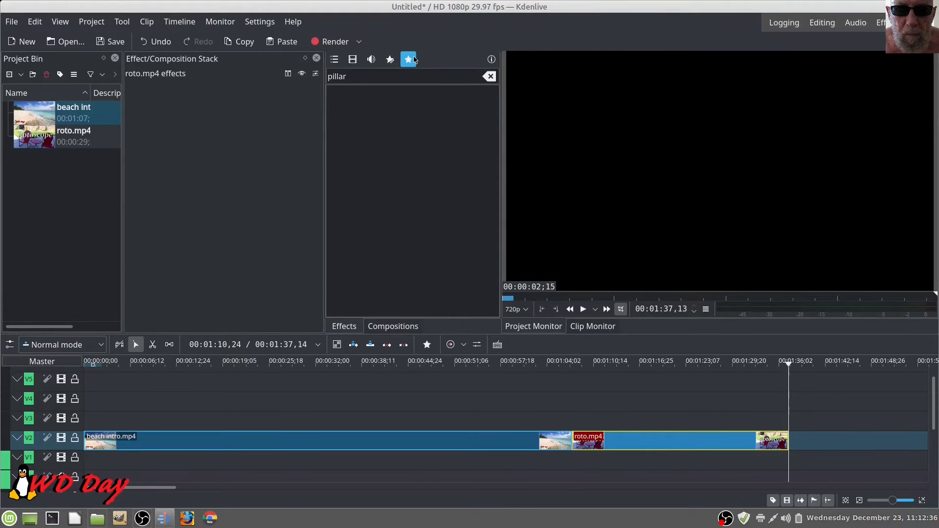
pyautogui.click(489, 77)
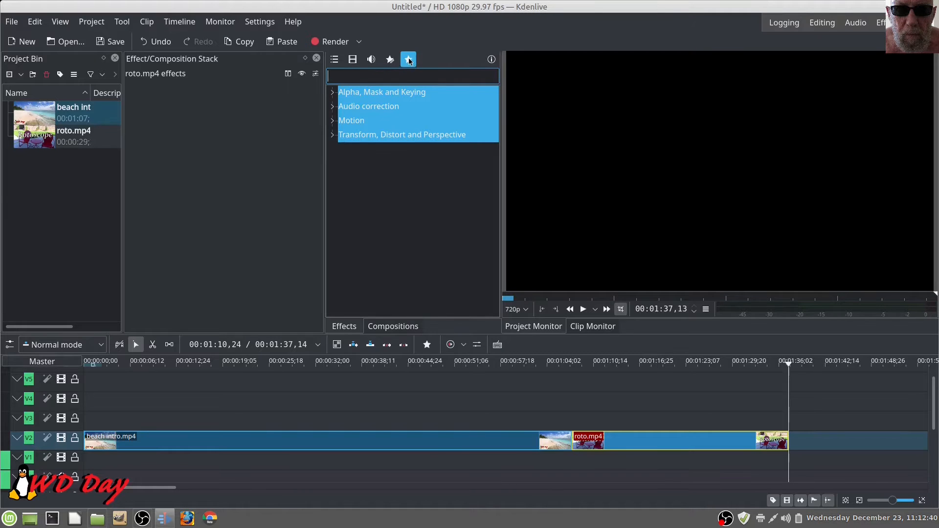
pyautogui.click(333, 135)
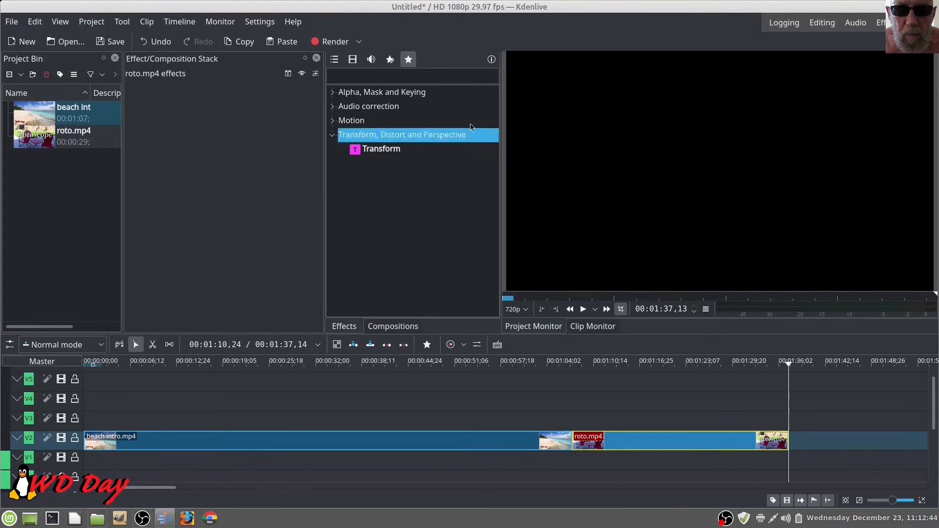
pyautogui.click(333, 121)
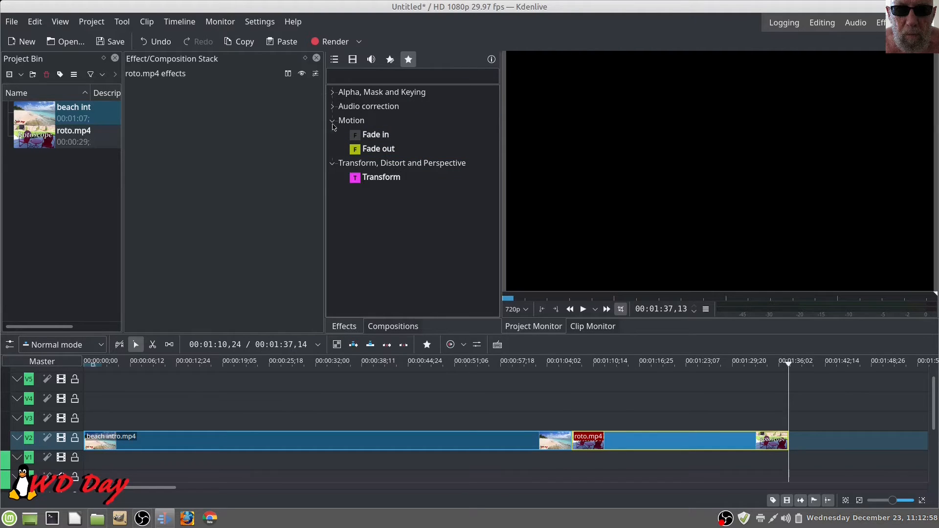
pyautogui.click(335, 106)
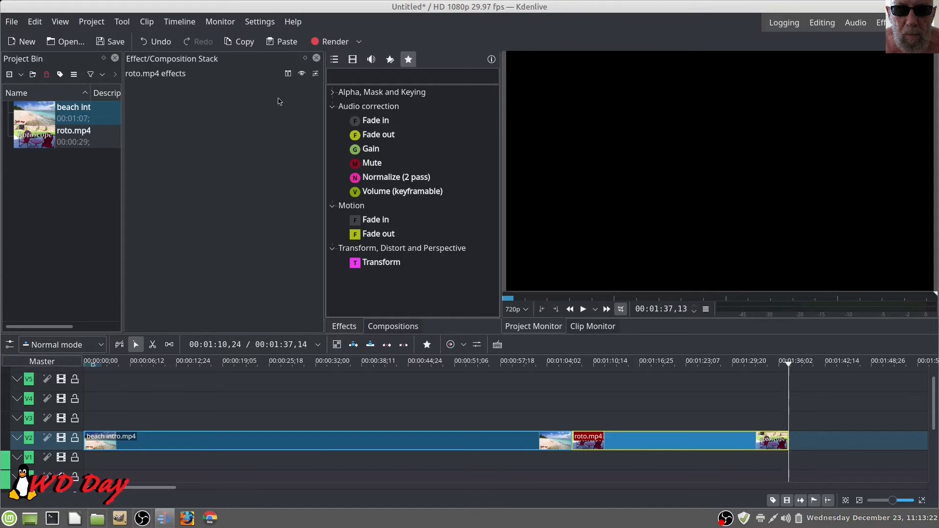
pyautogui.click(334, 96)
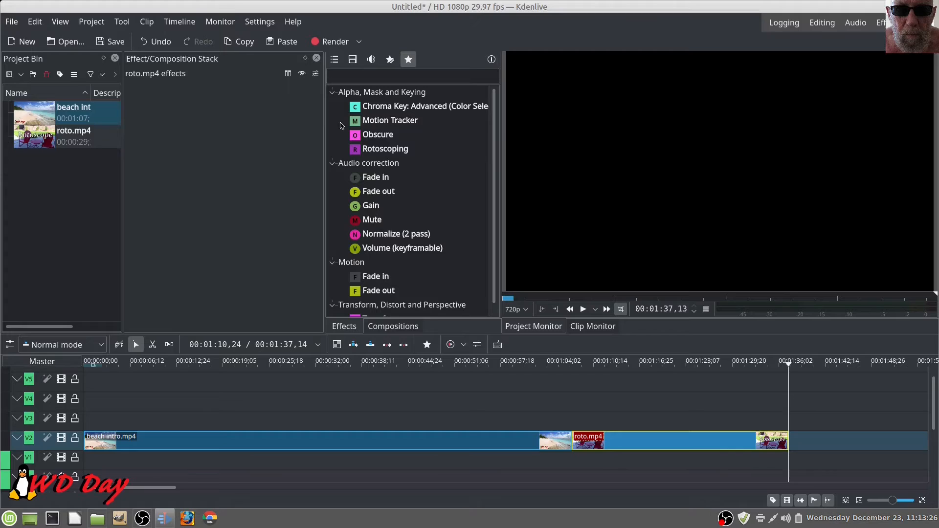
pyautogui.click(422, 126)
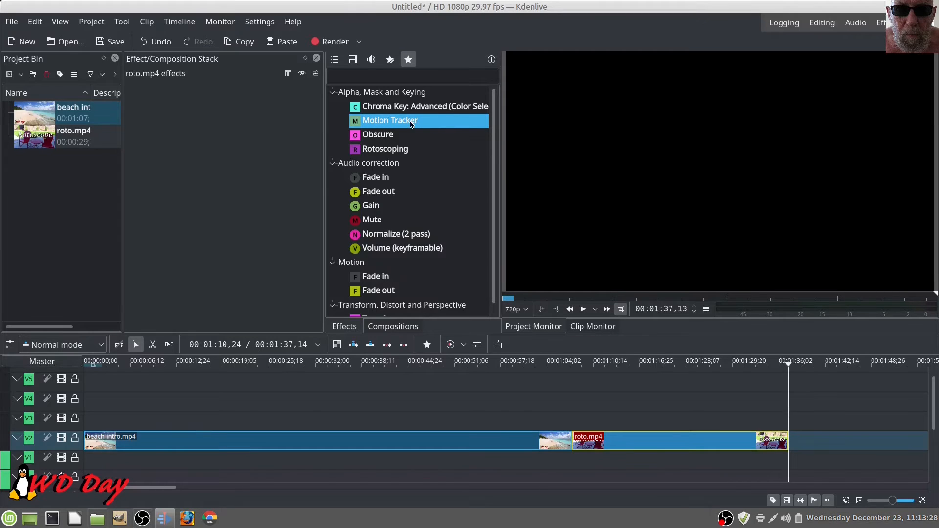
# - Remove Motion Tracker from the favourite effects
pyautogui.rightClick(443, 126)
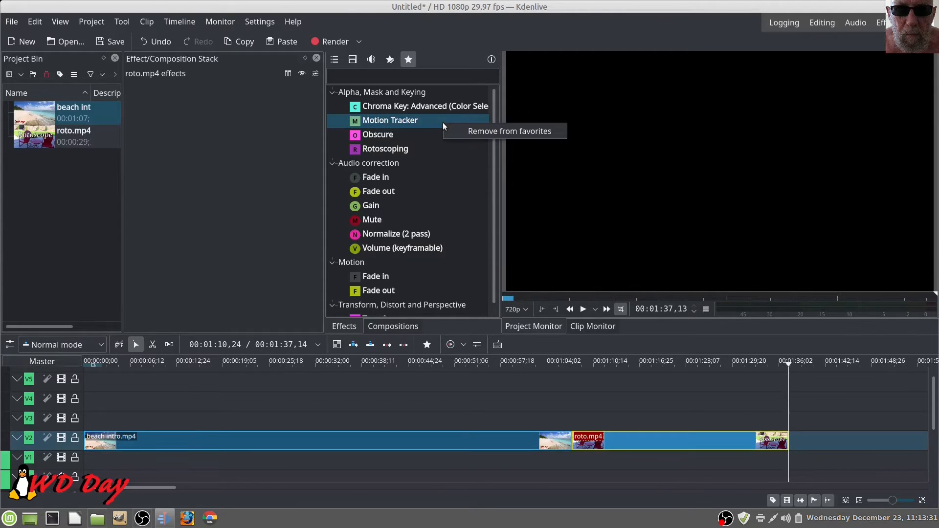
pyautogui.click(526, 135)
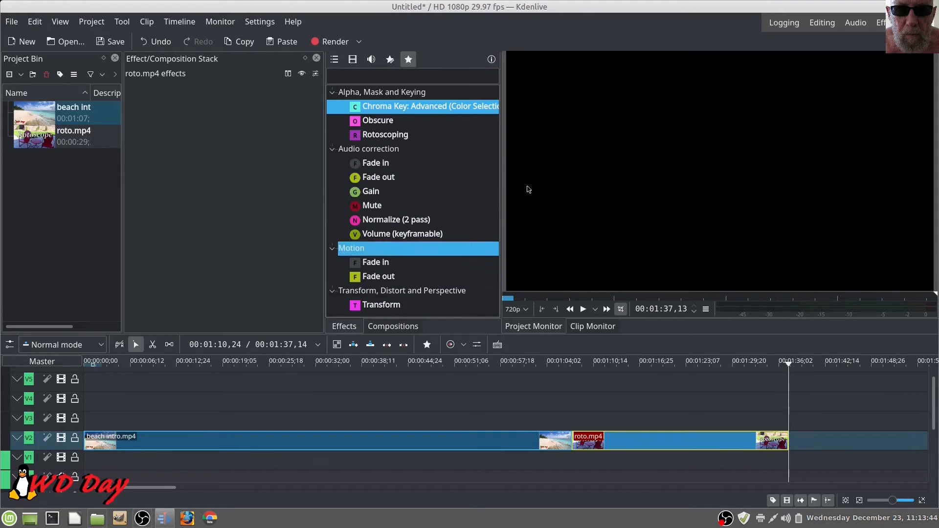
# - Look through the full list of compositions down to Wipe, and return to the effects list
pyautogui.click(397, 327)
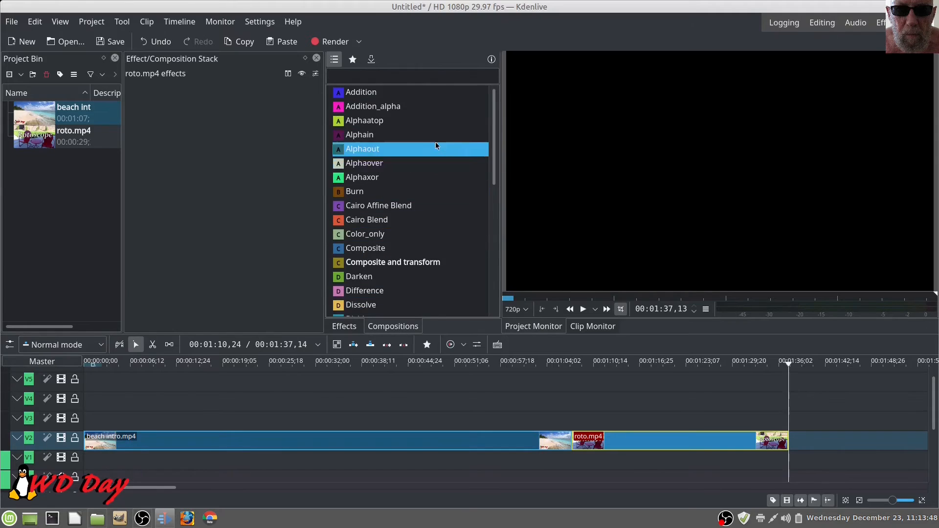
pyautogui.scroll(-6, 431, 201)
pyautogui.scroll(-1, 447, 229)
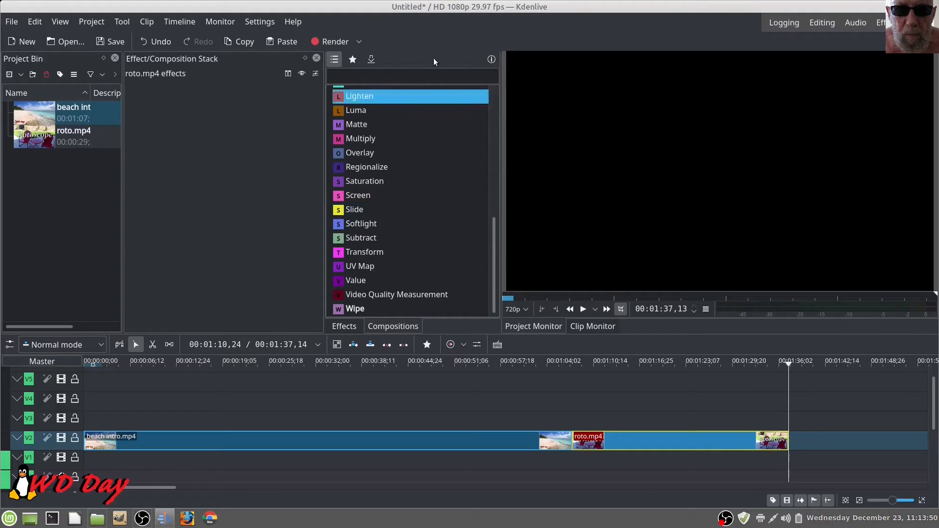
pyautogui.click(349, 314)
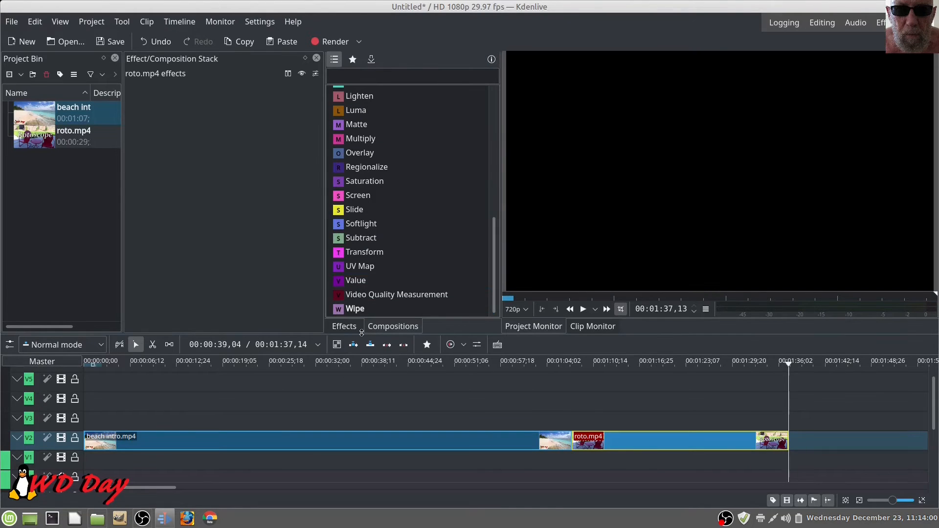
pyautogui.click(344, 326)
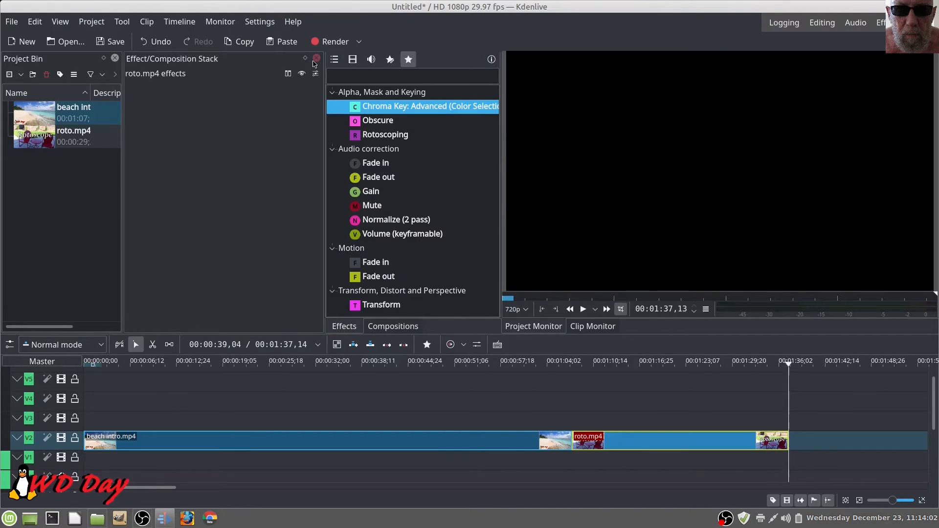
# - Move the playhead into the roto.mp4 clip at 00:01:14,11
pyautogui.click(553, 365)
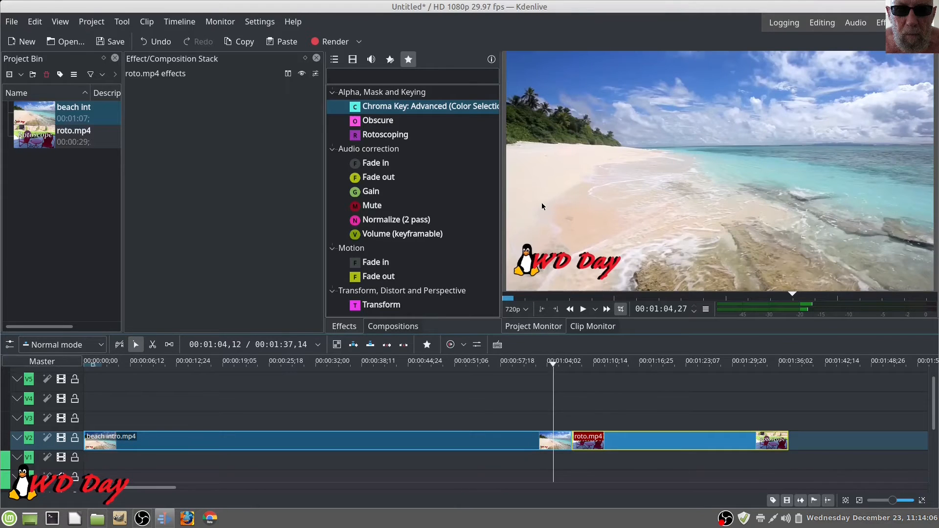
pyautogui.click(622, 365)
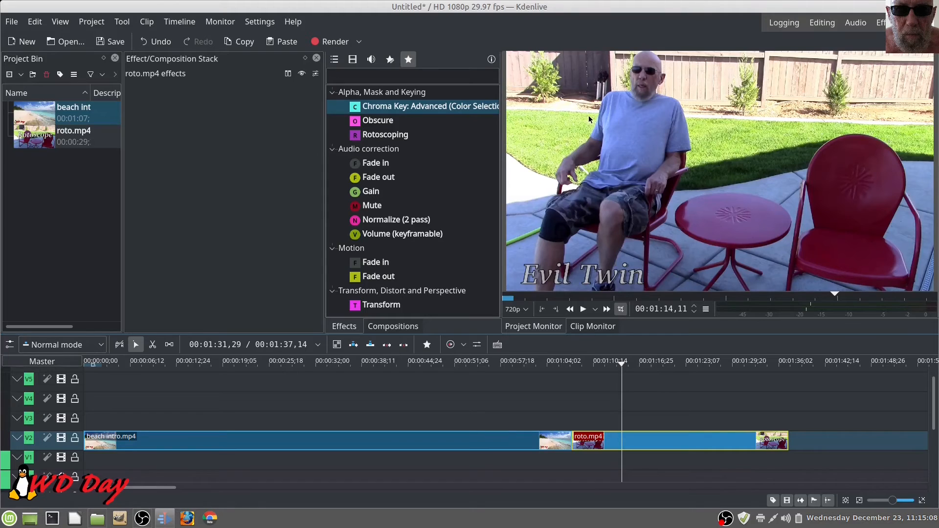
pyautogui.moveTo(920, 146)
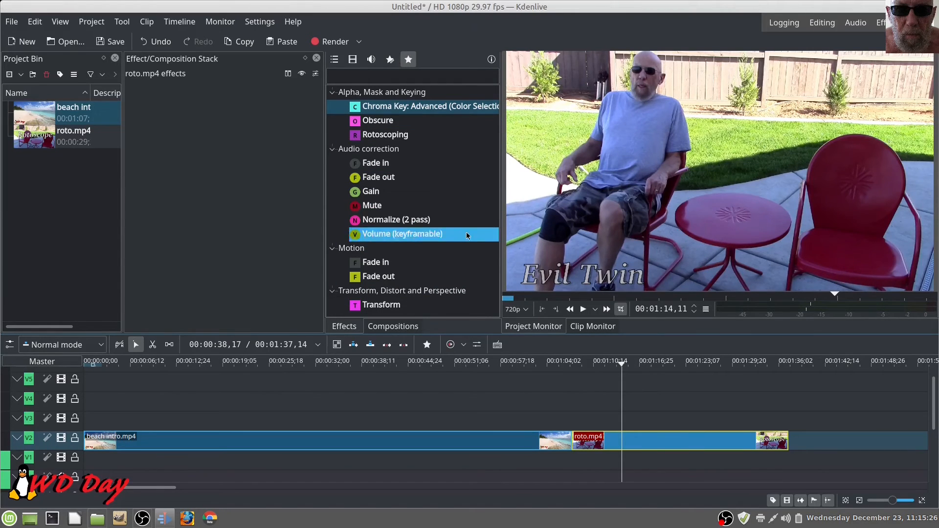
# - Collapse the Audio correction category in the favourite effects list, keeping Transform, Distort and Perspective expanded
pyautogui.click(332, 150)
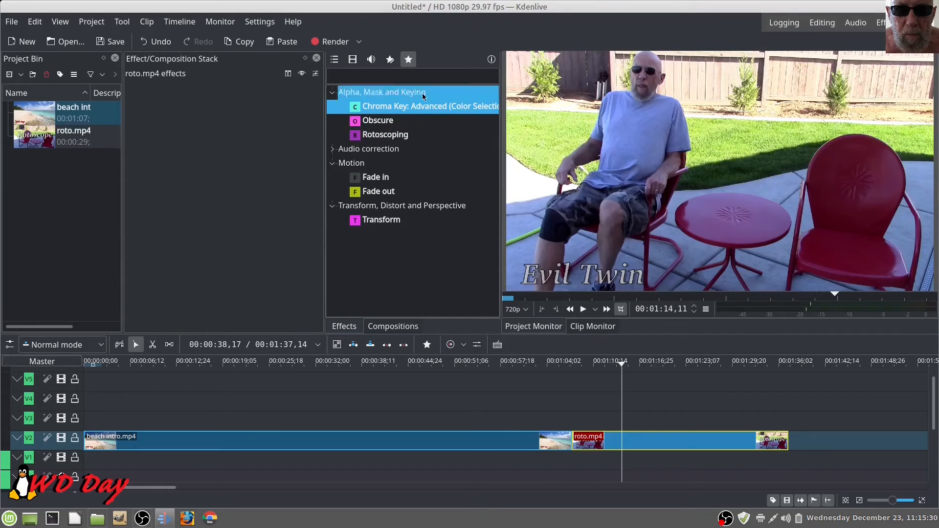
pyautogui.click(333, 207)
pyautogui.click(329, 207)
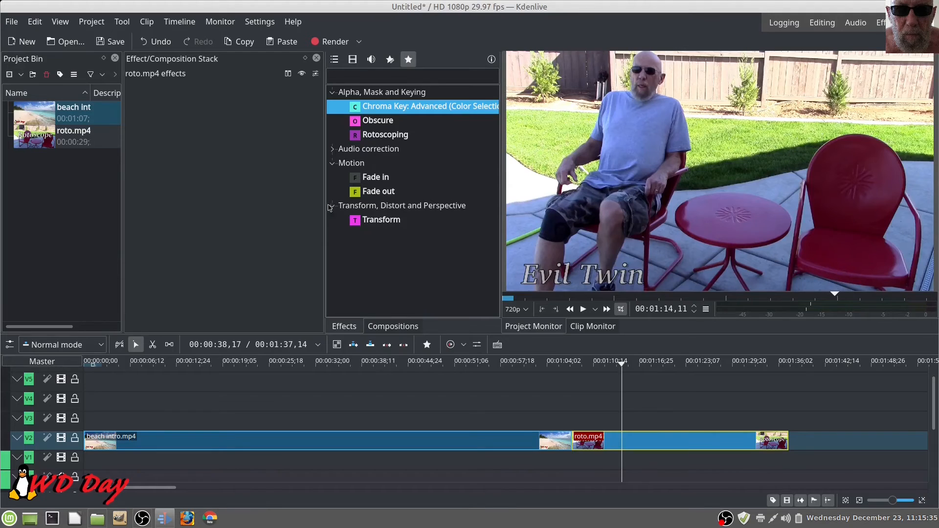
# - List all effects instead of only the favourites and look through the categories down to Utility
pyautogui.click(335, 59)
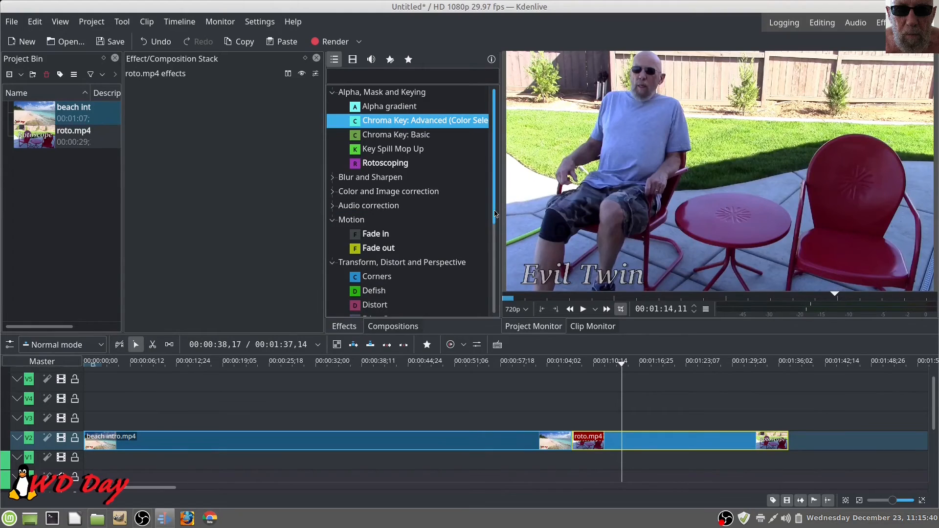
pyautogui.scroll(-3, 495, 214)
pyautogui.click(395, 142)
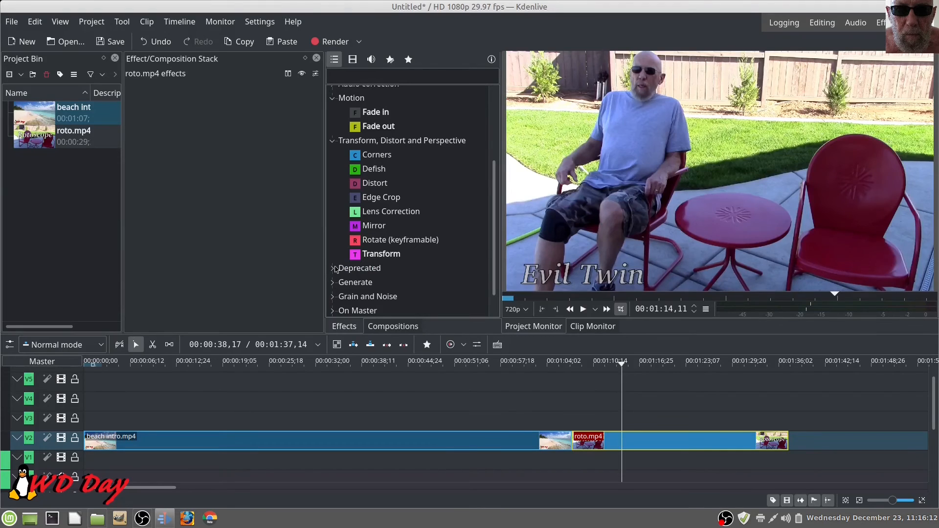
pyautogui.moveTo(494, 238); pyautogui.dragTo(495, 266)
pyautogui.click(455, 173)
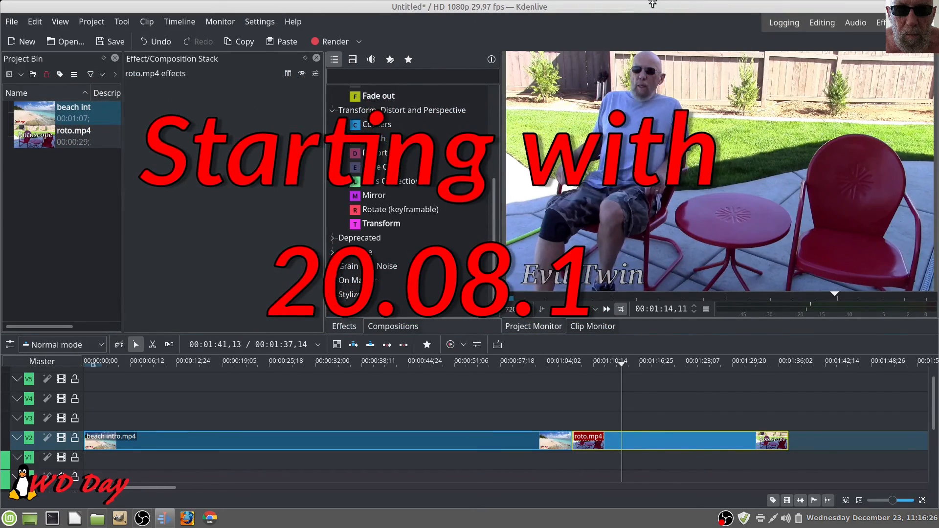
# - Switch to the Effects workspace layout and close its Audio Mixer, slightly widening the Effect/Composition Stack
pyautogui.moveTo(925, 85)
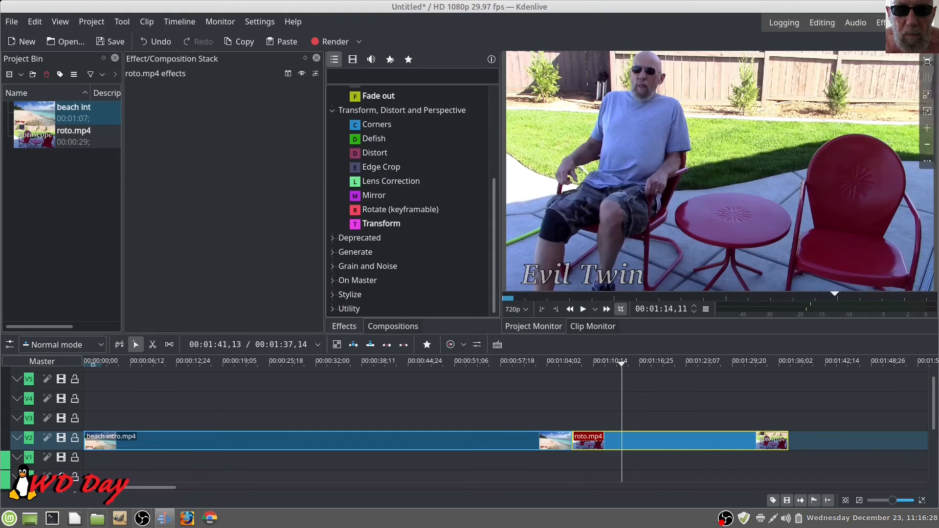
pyautogui.click(881, 23)
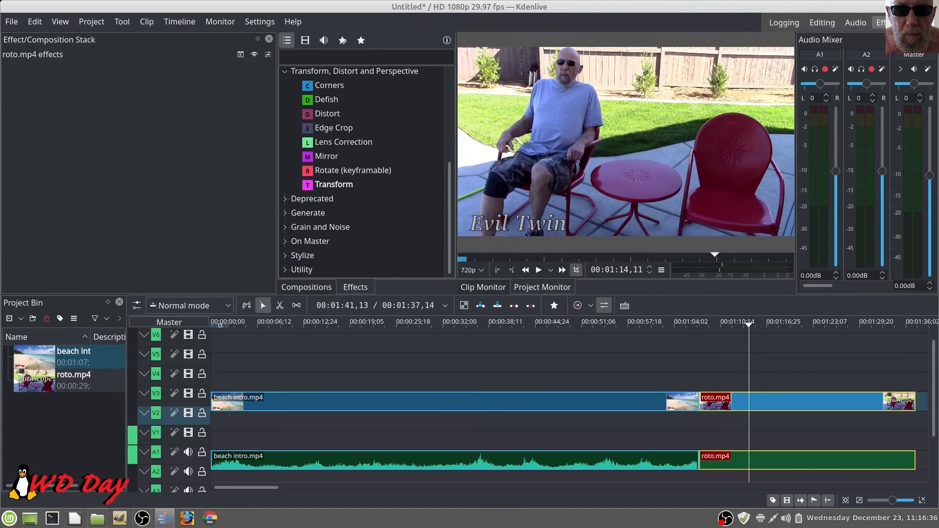
pyautogui.click(932, 39)
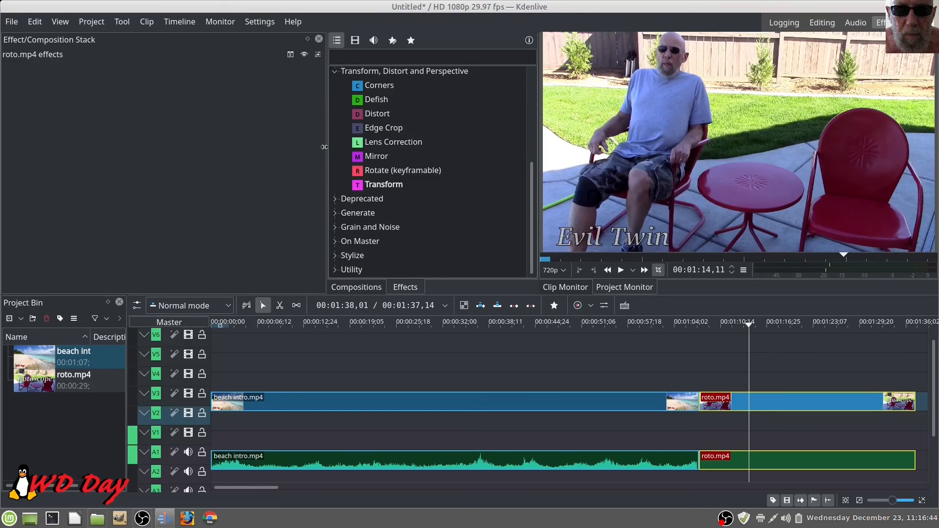
pyautogui.moveTo(328, 149)
pyautogui.mouseDown()
pyautogui.moveTo(291, 154)
pyautogui.moveTo(330, 156)
pyautogui.mouseUp()
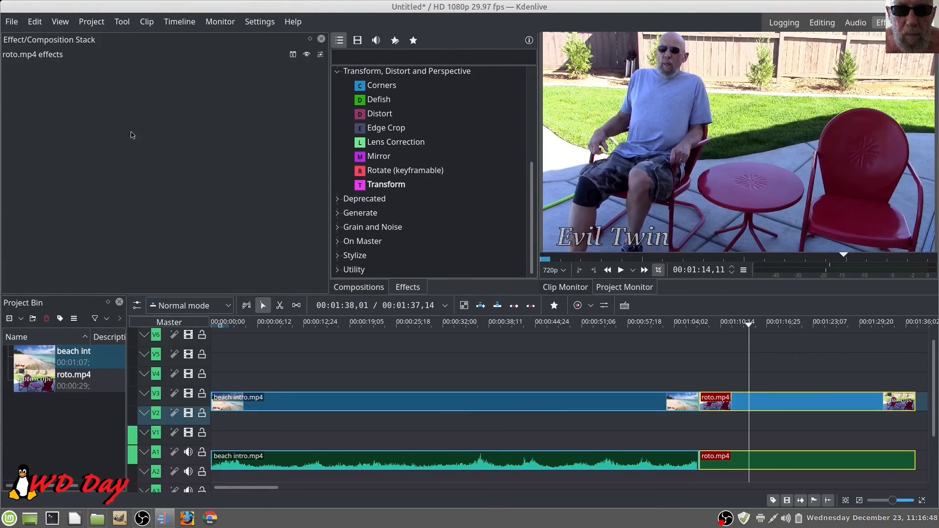
# - Load the saved workspace layout best_view_1
pyautogui.click(60, 22)
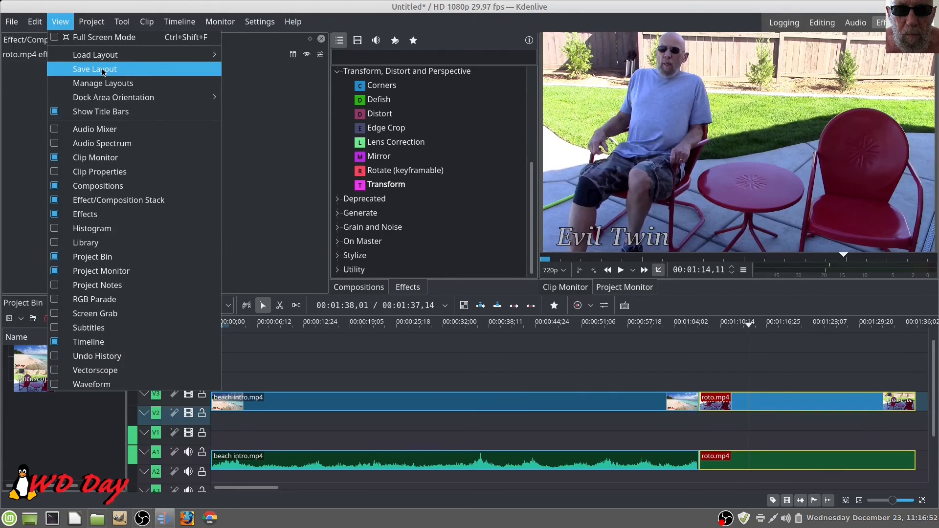
pyautogui.moveTo(114, 57)
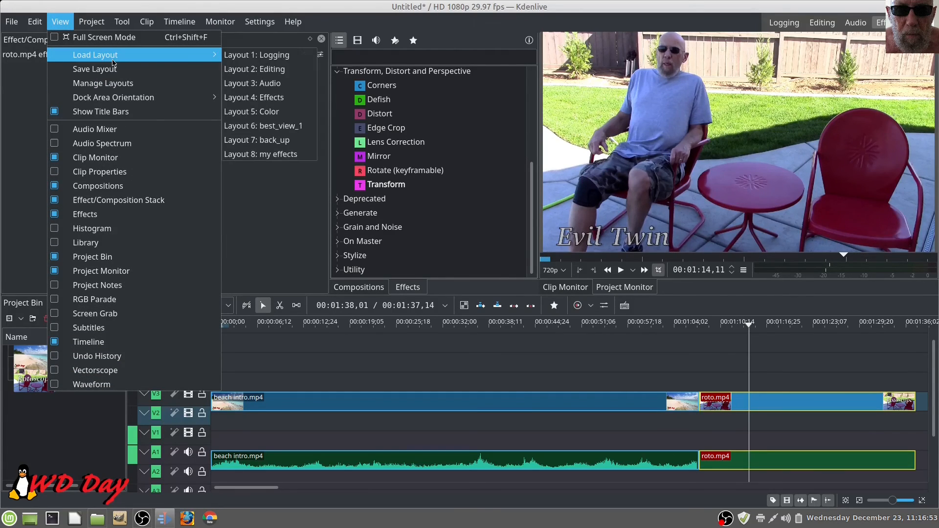
pyautogui.click(291, 127)
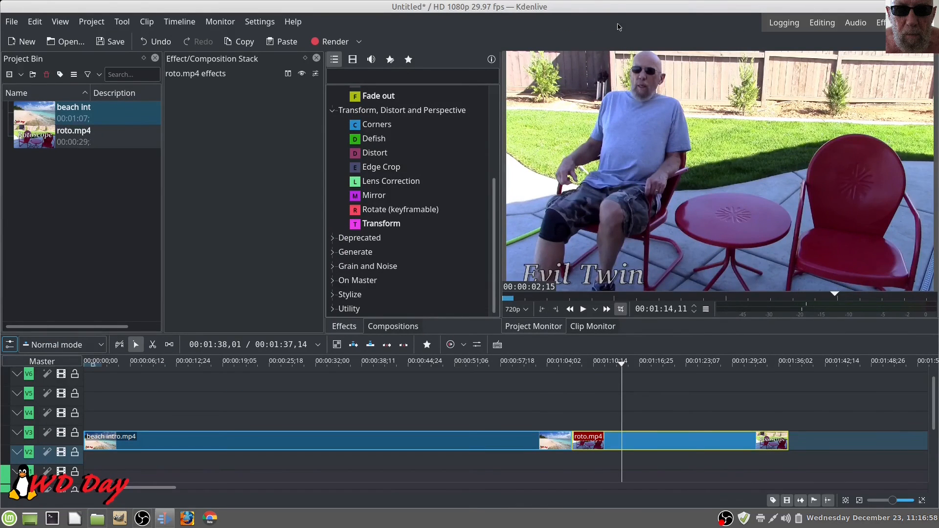
# - Make the timeline area slightly shorter to enlarge the monitor, and bring the clips' audio tracks into view
pyautogui.moveTo(937, 132)
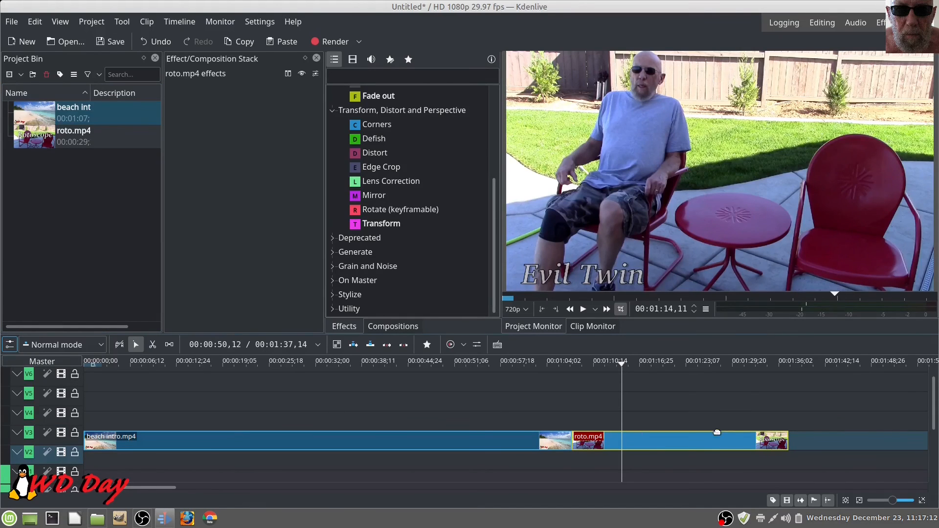
pyautogui.moveTo(892, 500)
pyautogui.mouseDown()
pyautogui.moveTo(879, 507)
pyautogui.moveTo(892, 509)
pyautogui.mouseUp()
pyautogui.scroll(-1, 886, 505)
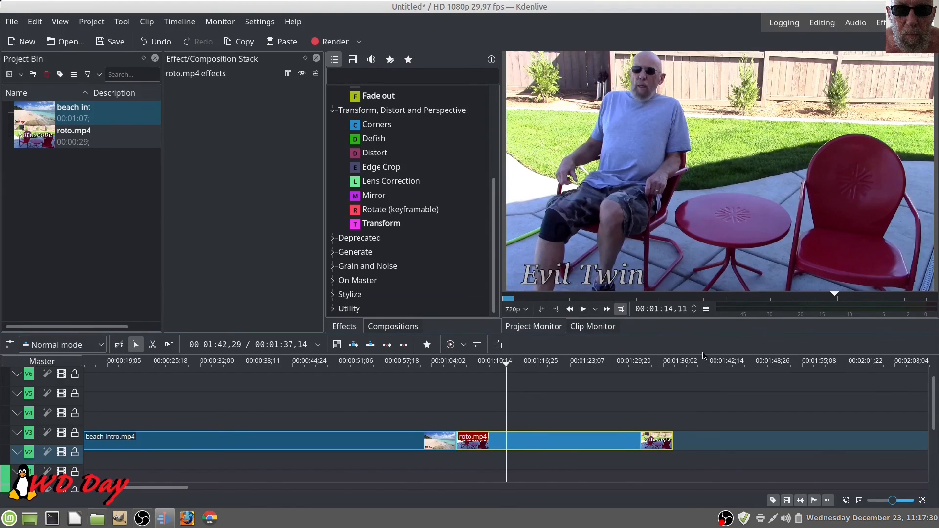
pyautogui.moveTo(695, 335)
pyautogui.mouseDown()
pyautogui.moveTo(700, 321)
pyautogui.moveTo(702, 340)
pyautogui.mouseUp()
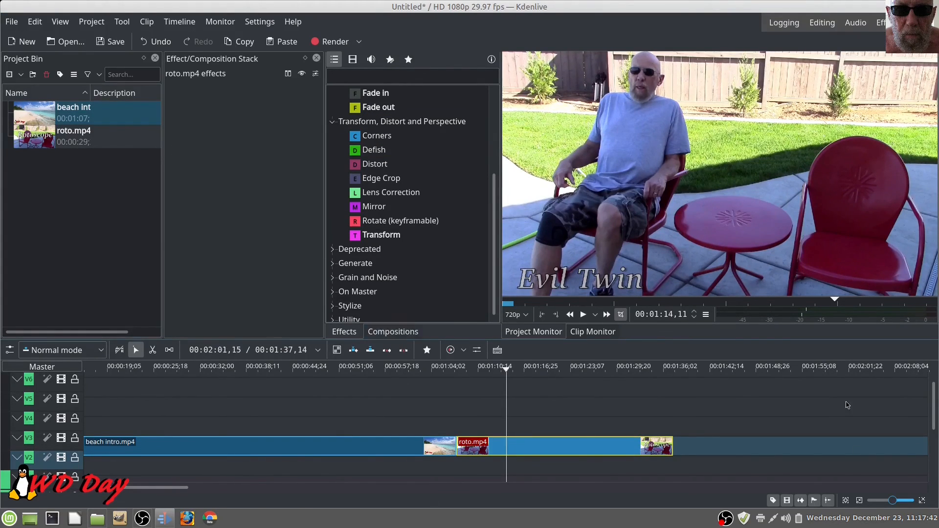
pyautogui.moveTo(936, 408); pyautogui.dragTo(937, 460)
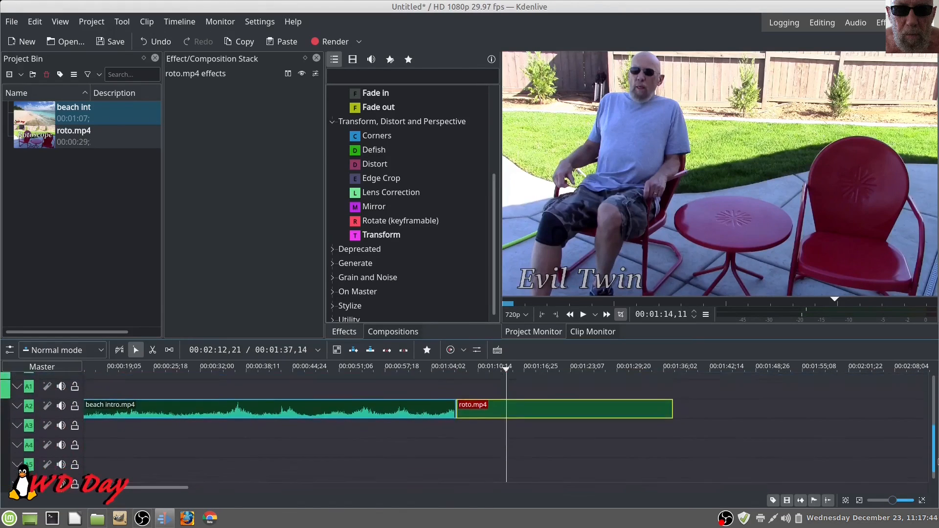